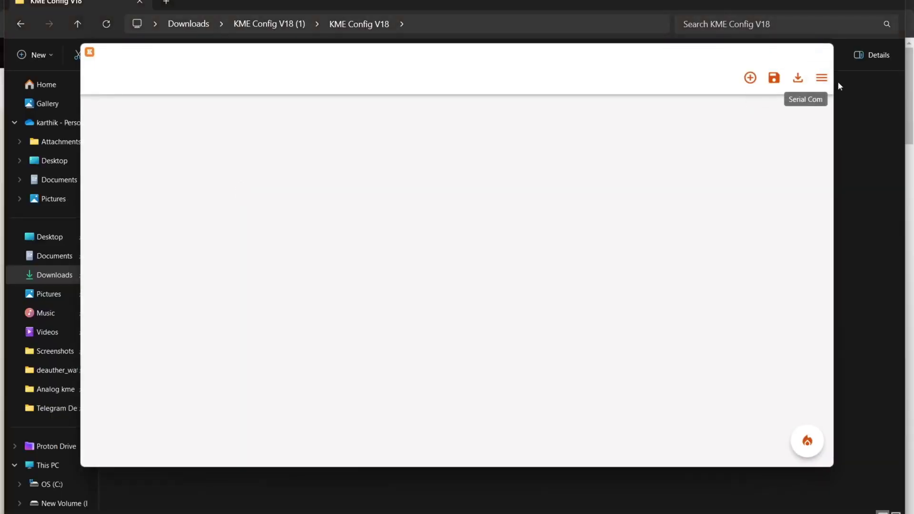
# - Connect to the board on COM13, flash its firmware, and list the addable sensor types
pyautogui.click(822, 79)
pyautogui.click(239, 173)
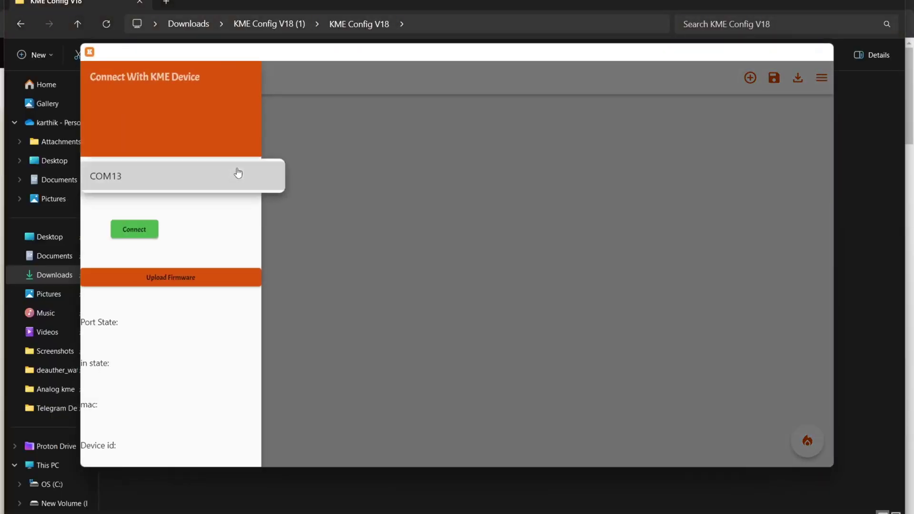
pyautogui.click(177, 177)
pyautogui.click(129, 231)
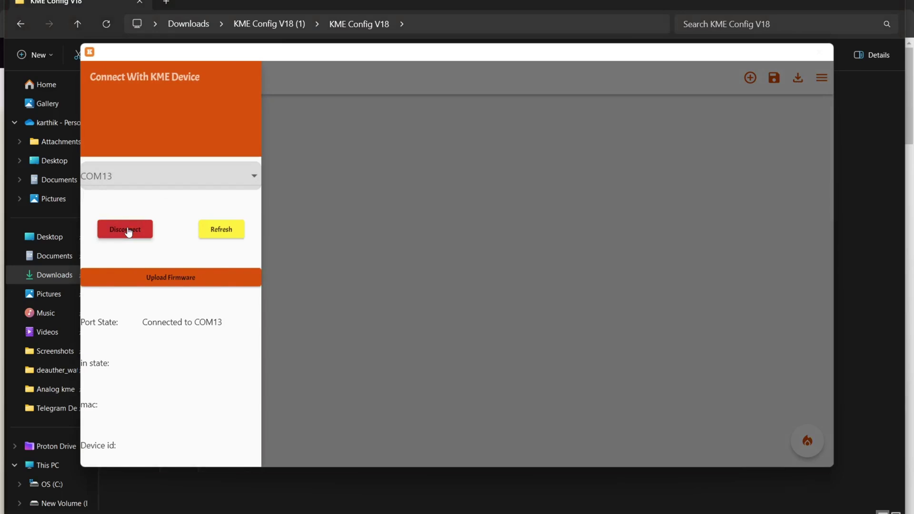
pyautogui.click(189, 281)
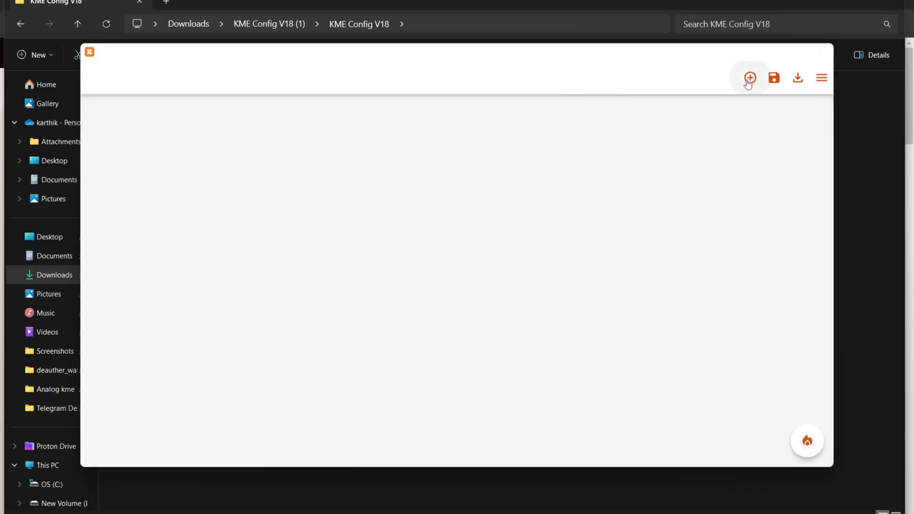
pyautogui.click(749, 79)
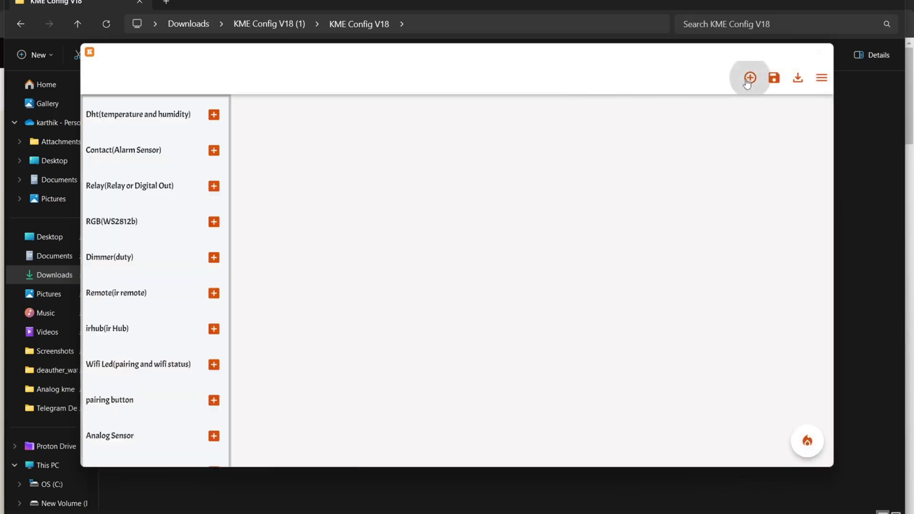
# - Add a Relay and a Remote, and set the Relay to Active_LOW on output pin 19
pyautogui.click(151, 188)
pyautogui.click(125, 304)
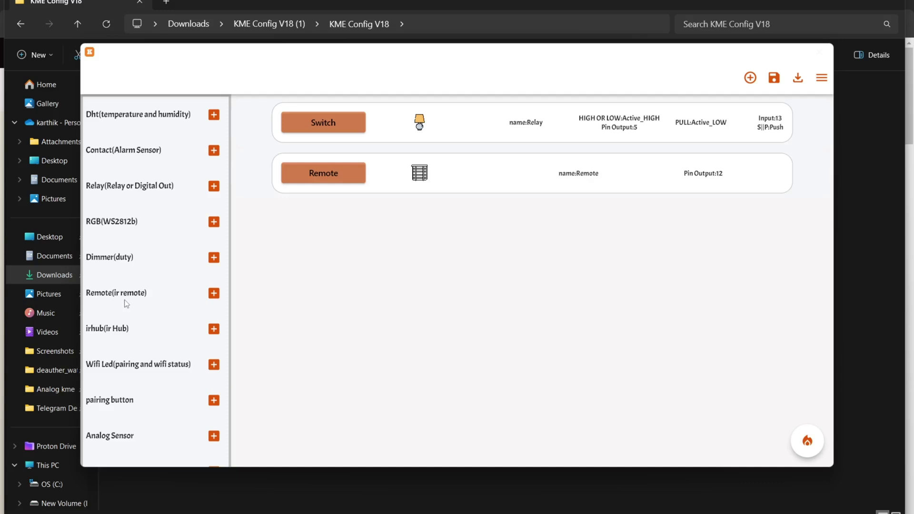
pyautogui.click(657, 116)
pyautogui.click(751, 315)
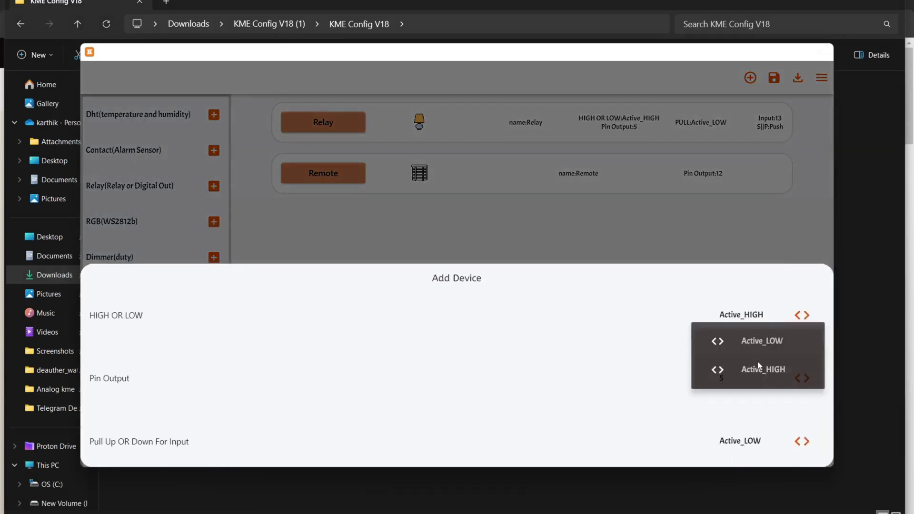
pyautogui.click(768, 347)
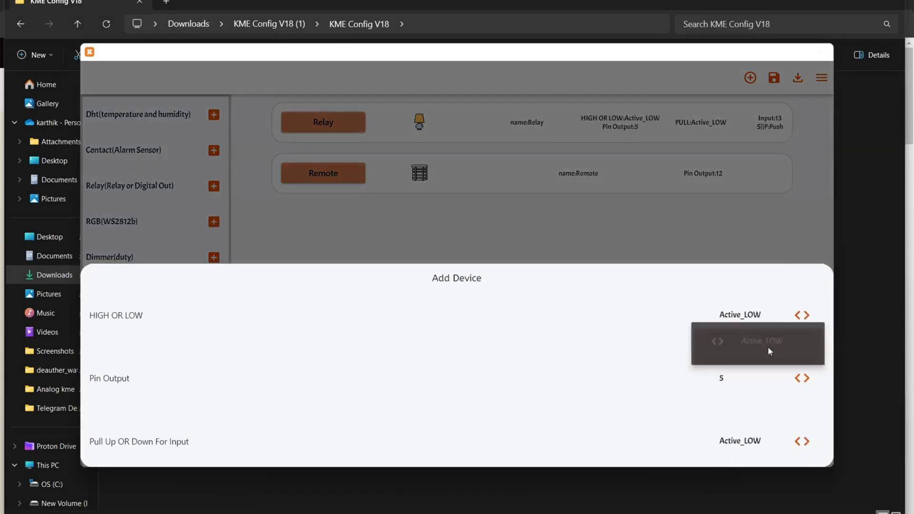
pyautogui.click(802, 380)
pyautogui.scroll(-2, 785, 422)
pyautogui.click(784, 424)
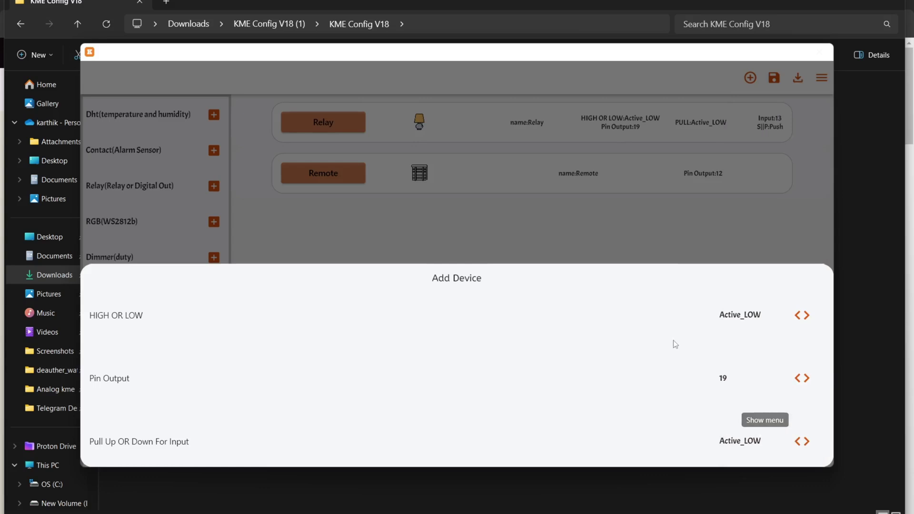
# - Set the Remote receiver pin to 18
pyautogui.click(628, 178)
pyautogui.click(802, 319)
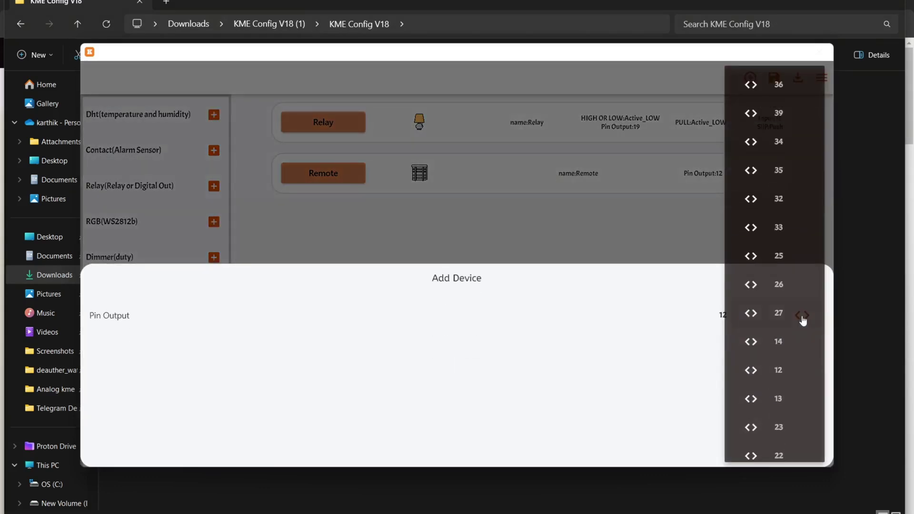
pyautogui.scroll(-3, 793, 300)
pyautogui.click(778, 269)
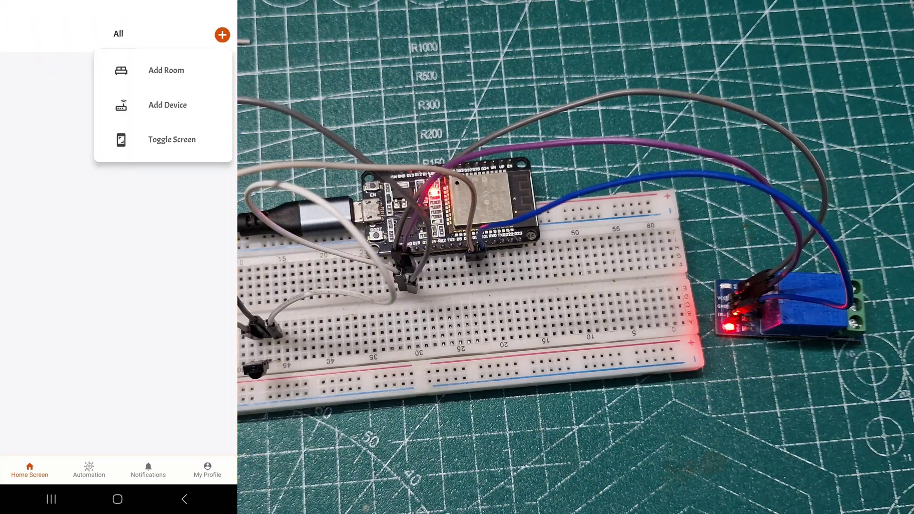
# - Add the board as a new device in KME Smart and connect it to Wi-Fi
pyautogui.click(168, 105)
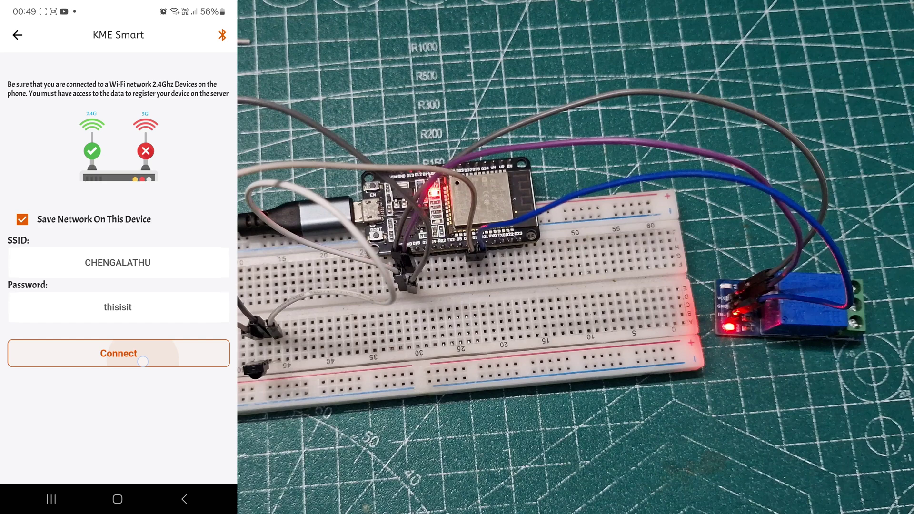
pyautogui.click(144, 362)
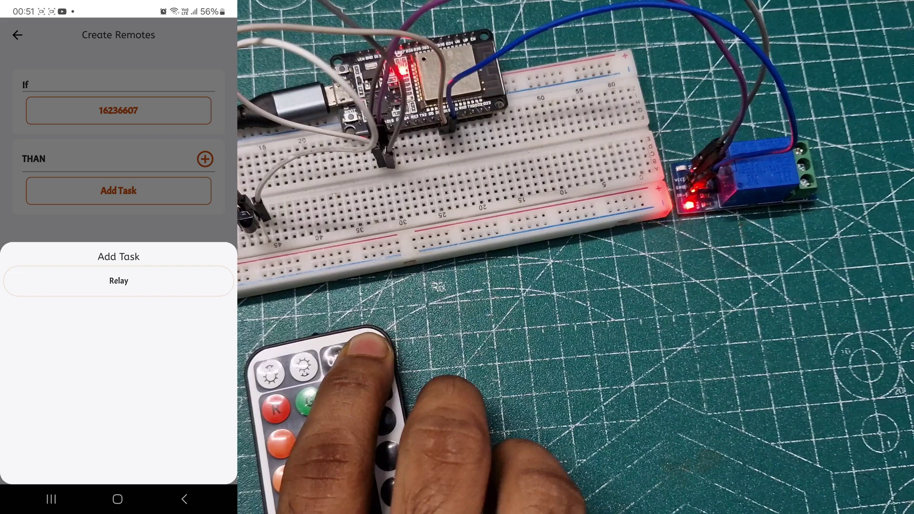
# - Give the remote rule for code 16203967 a Relay task set to Turn Off
pyautogui.click(119, 389)
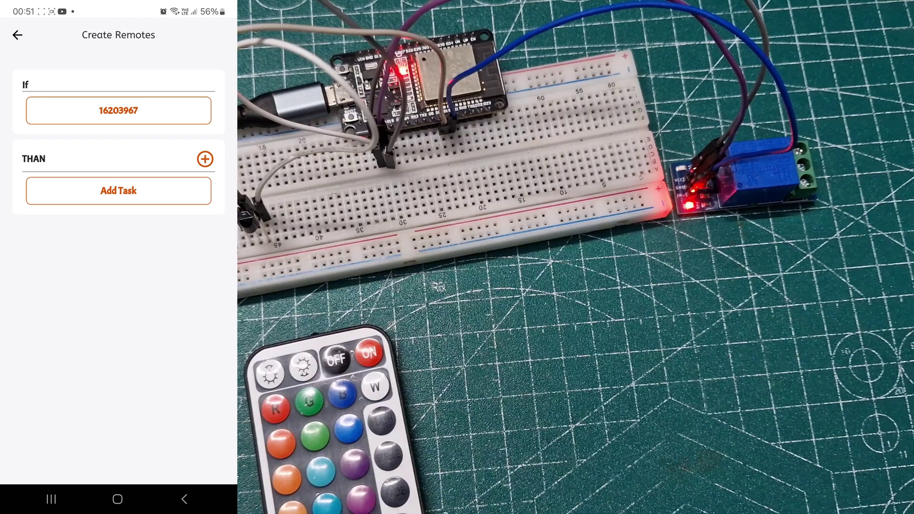
pyautogui.click(119, 189)
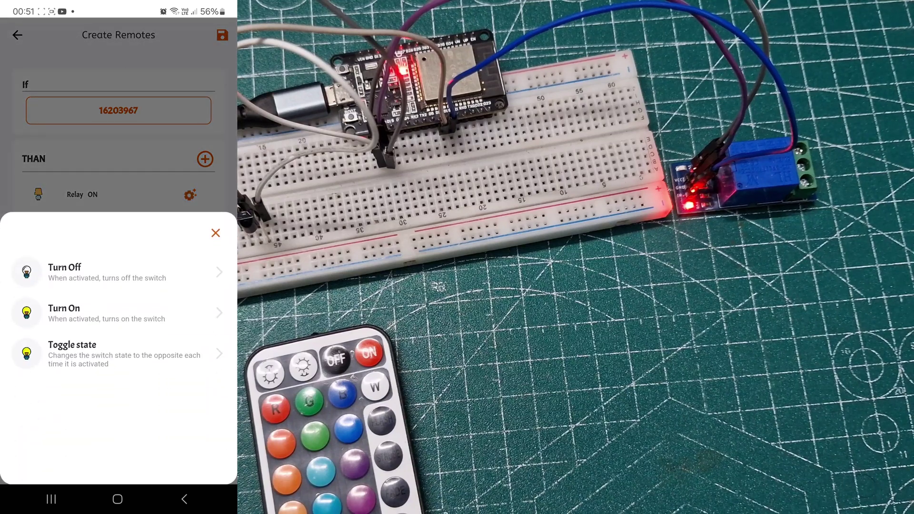
pyautogui.click(107, 272)
# - Save the remote button rule for code 16203967
pyautogui.click(222, 35)
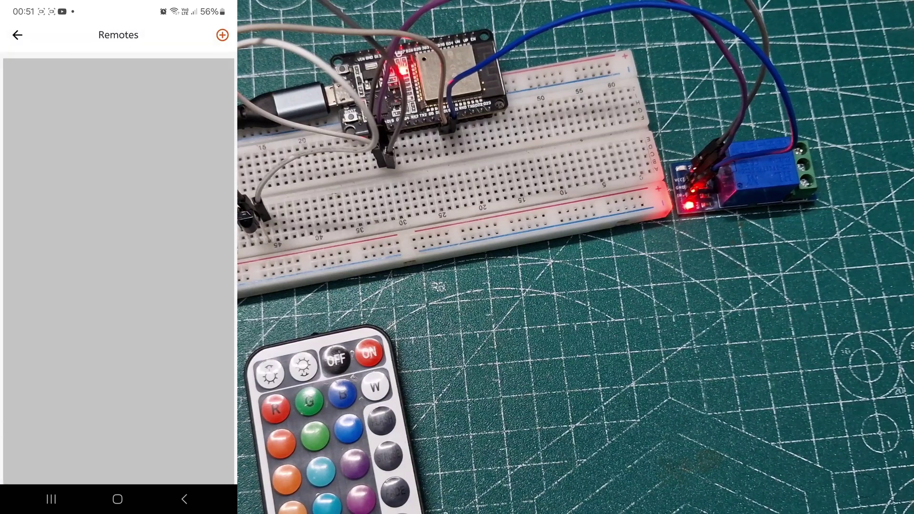